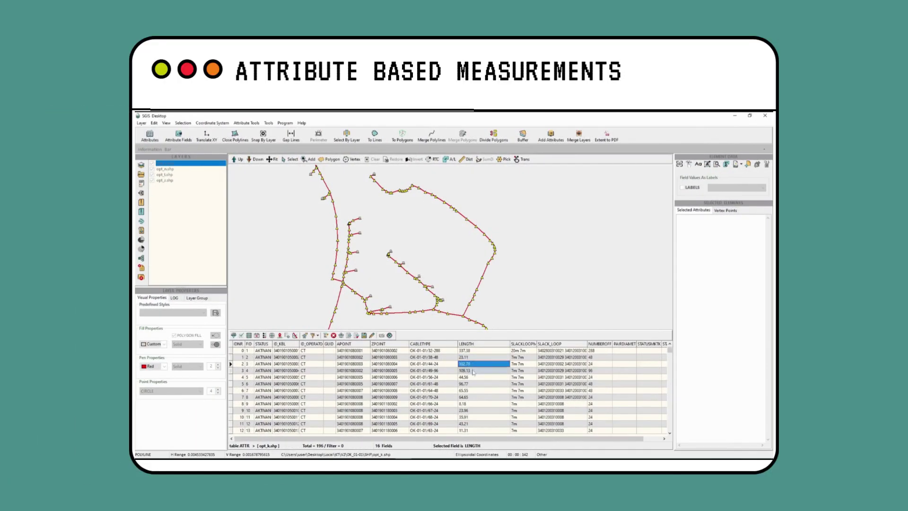
Step: Examine the LENGTH values row by row in the attribute table of the opt_k.shp cable layer
{"action": "left_click", "coordinate": [474, 371]}
{"action": "left_click", "coordinate": [475, 376]}
{"action": "left_click", "coordinate": [476, 383]}
{"action": "left_click", "coordinate": [476, 390]}
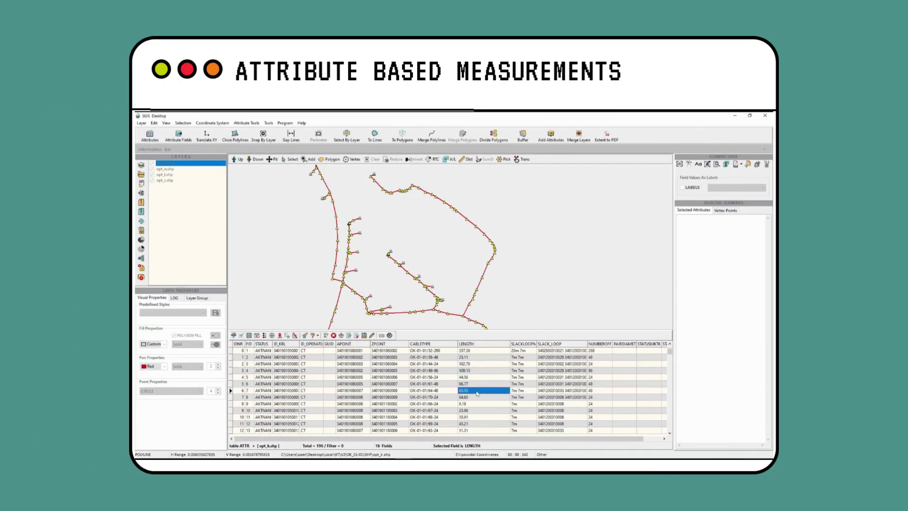
{"action": "left_click", "coordinate": [477, 403]}
{"action": "left_click_drag", "start_coordinate": [381, 251], "coordinate": [400, 263]}
{"action": "key", "text": "Down"}
{"action": "key", "text": "Down"}
{"action": "key", "text": "Down"}
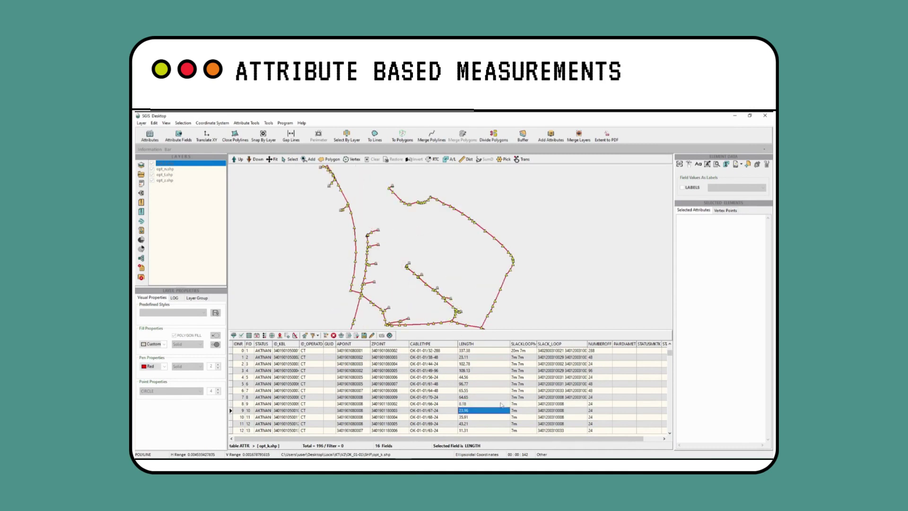
{"action": "left_click", "coordinate": [481, 357]}
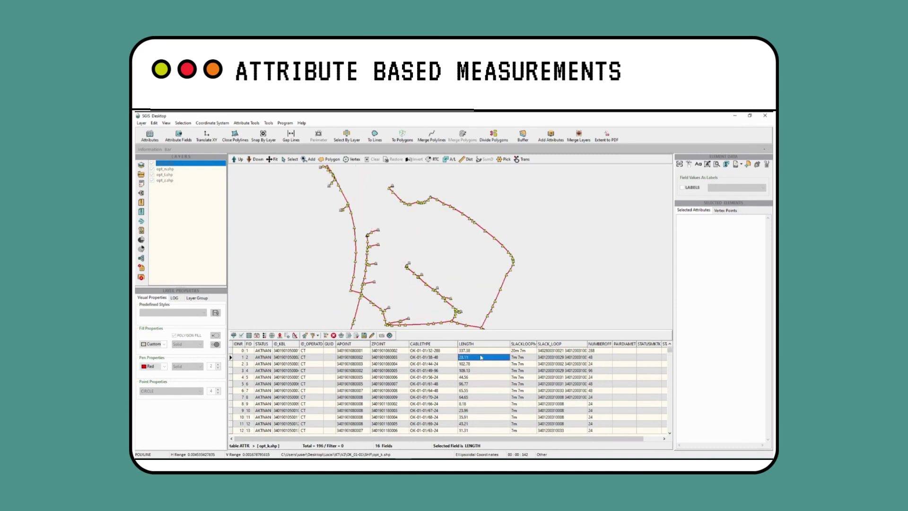
{"action": "key", "text": "Down"}
{"action": "key", "text": "Down"}
{"action": "key", "text": "Down"}
{"action": "key", "text": "Down"}
{"action": "key", "text": "Down"}
{"action": "key", "text": "Down"}
{"action": "key", "text": "Down"}
{"action": "key", "text": "Down"}
{"action": "key", "text": "Down"}
{"action": "key", "text": "Down"}
{"action": "key", "text": "Down"}
{"action": "key", "text": "Down"}
{"action": "key", "text": "Down"}
{"action": "key", "text": "Down"}
{"action": "key", "text": "Down"}
{"action": "key", "text": "Down"}
{"action": "key", "text": "Down"}
{"action": "key", "text": "Down"}
{"action": "key", "text": "Down"}
{"action": "key", "text": "Down"}
{"action": "key", "text": "Down"}
{"action": "key", "text": "Down"}
{"action": "key", "text": "Down"}
{"action": "key", "text": "Down"}
{"action": "key", "text": "Down"}
{"action": "key", "text": "Down"}
{"action": "key", "text": "Down"}
{"action": "key", "text": "Down"}
{"action": "key", "text": "Down"}
{"action": "key", "text": "Down"}
{"action": "key", "text": "Down"}
{"action": "key", "text": "Down"}
{"action": "key", "text": "Down"}
{"action": "key", "text": "Down"}
{"action": "key", "text": "Down"}
{"action": "key", "text": "Down"}
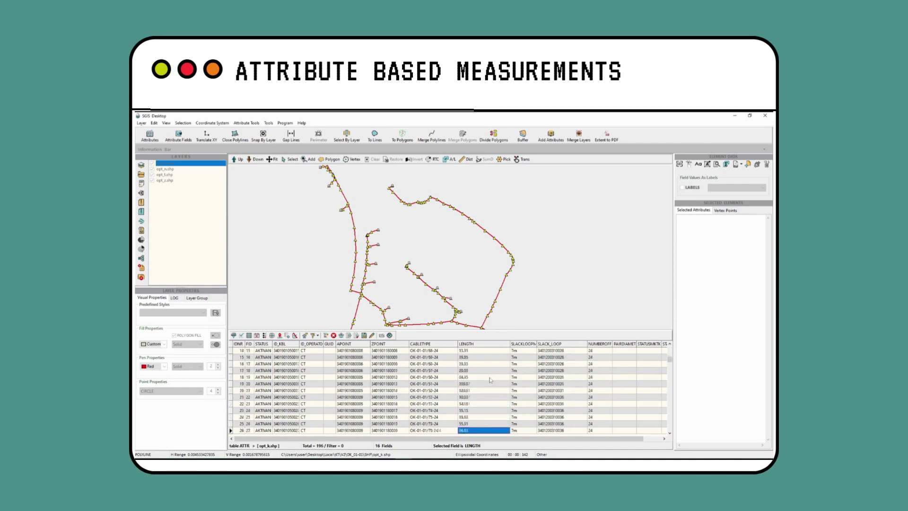
{"action": "key", "text": "Down"}
{"action": "key", "text": "Down"}
{"action": "key", "text": "Down"}
{"action": "key", "text": "Down"}
{"action": "key", "text": "Down"}
{"action": "key", "text": "Down"}
{"action": "key", "text": "Down"}
{"action": "key", "text": "Down"}
{"action": "key", "text": "Down"}
{"action": "key", "text": "Down"}
{"action": "key", "text": "Down"}
{"action": "key", "text": "Down"}
{"action": "key", "text": "Down"}
{"action": "key", "text": "Down"}
{"action": "key", "text": "Down"}
{"action": "key", "text": "Down"}
{"action": "key", "text": "Down"}
{"action": "key", "text": "Down"}
{"action": "key", "text": "Down"}
{"action": "key", "text": "Down"}
{"action": "key", "text": "Down"}
{"action": "key", "text": "Down"}
{"action": "key", "text": "Down"}
{"action": "key", "text": "Down"}
{"action": "key", "text": "Down"}
{"action": "key", "text": "Down"}
{"action": "key", "text": "Down"}
{"action": "key", "text": "Down"}
{"action": "key", "text": "Up"}
{"action": "key", "text": "Up"}
{"action": "key", "text": "Up"}
{"action": "key", "text": "Up"}
{"action": "key", "text": "Up"}
{"action": "key", "text": "Up"}
{"action": "key", "text": "Up"}
{"action": "key", "text": "Up"}
{"action": "key", "text": "Up"}
{"action": "key", "text": "Up"}
{"action": "key", "text": "Up"}
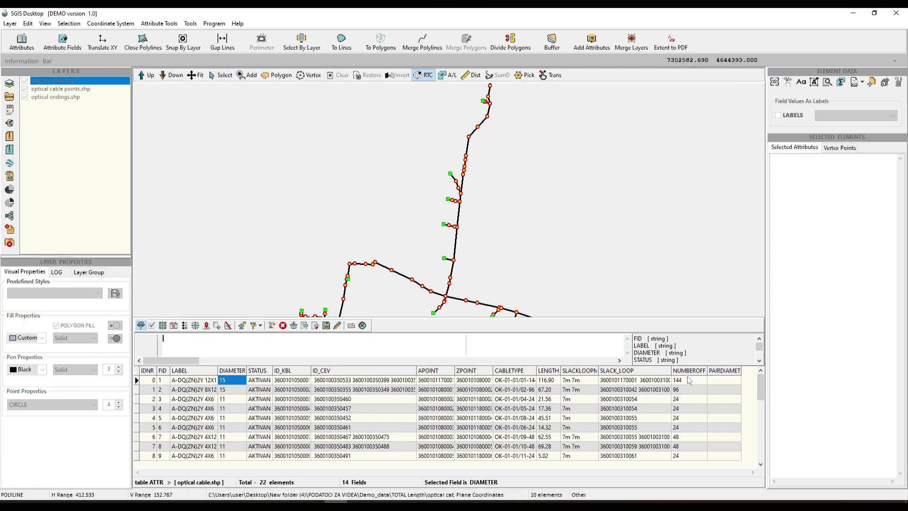
{"action": "left_click", "coordinate": [384, 339]}
{"action": "type", "text": "I"}
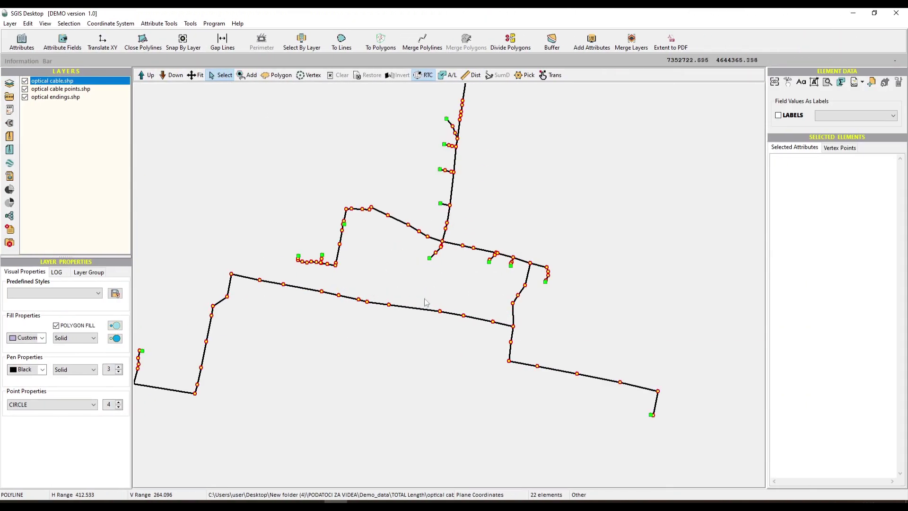
Step: Select the long cable polyline across the middle of the map and add the polylines adjoining its ends to the selection
{"action": "left_click", "coordinate": [418, 312]}
{"action": "left_click", "coordinate": [246, 74]}
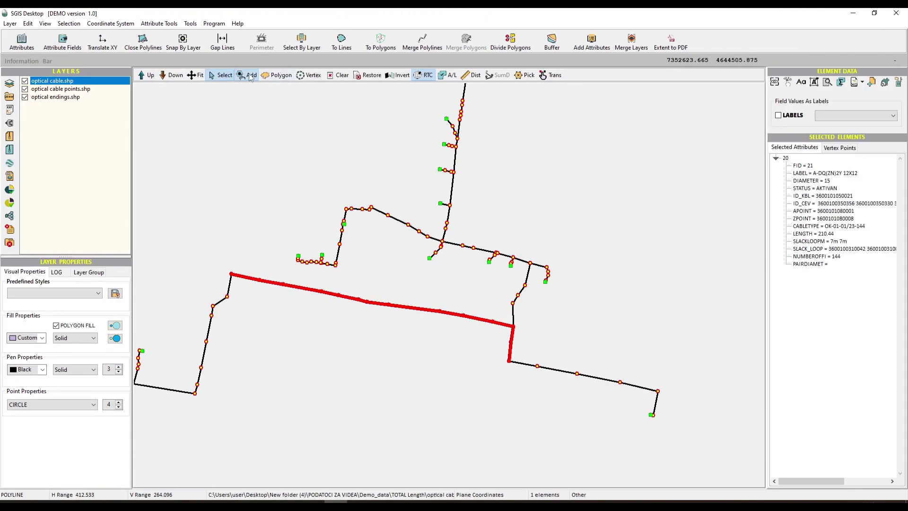
{"action": "left_click", "coordinate": [230, 284]}
{"action": "scroll", "coordinate": [338, 310], "scroll_direction": "down", "scroll_amount": 2}
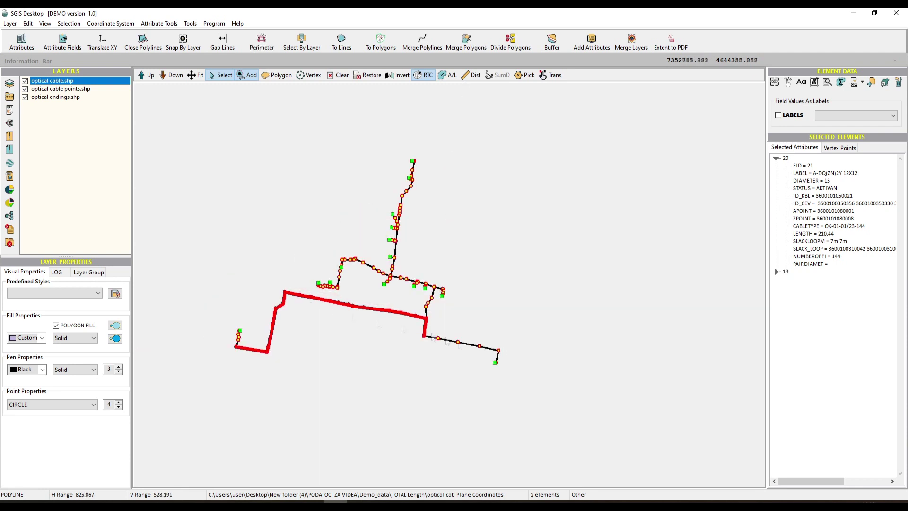
{"action": "left_click", "coordinate": [453, 345]}
{"action": "left_click", "coordinate": [427, 317]}
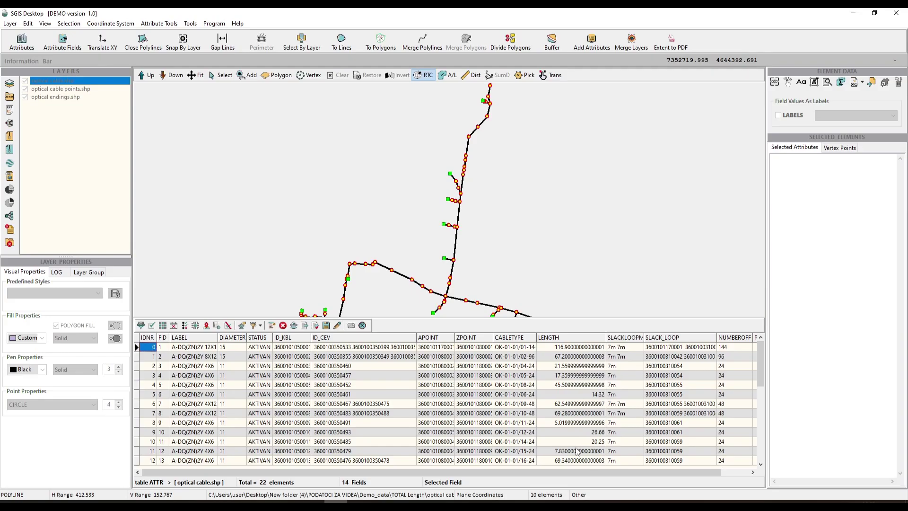
Step: Filter the attribute table of optical cable.shp with the expression LENGTH > 20
{"action": "left_click", "coordinate": [143, 326]}
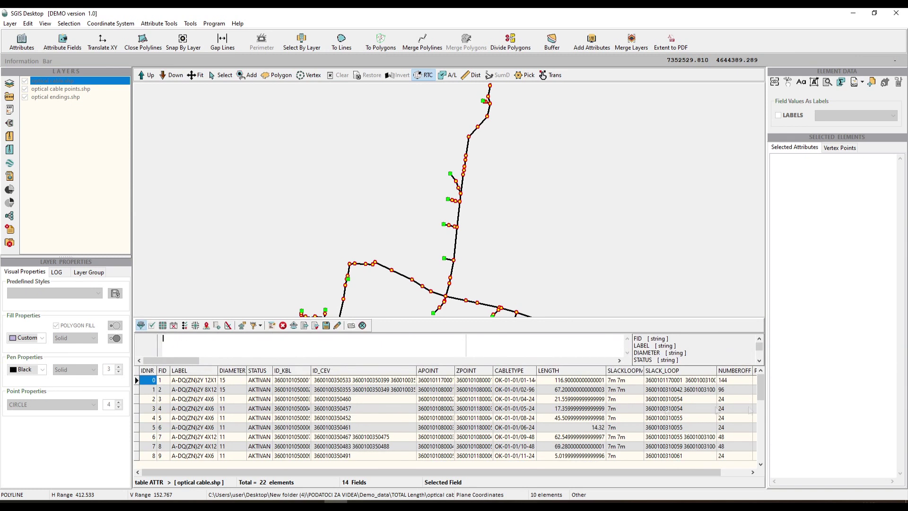
{"action": "left_click_drag", "start_coordinate": [760, 344], "coordinate": [760, 354]}
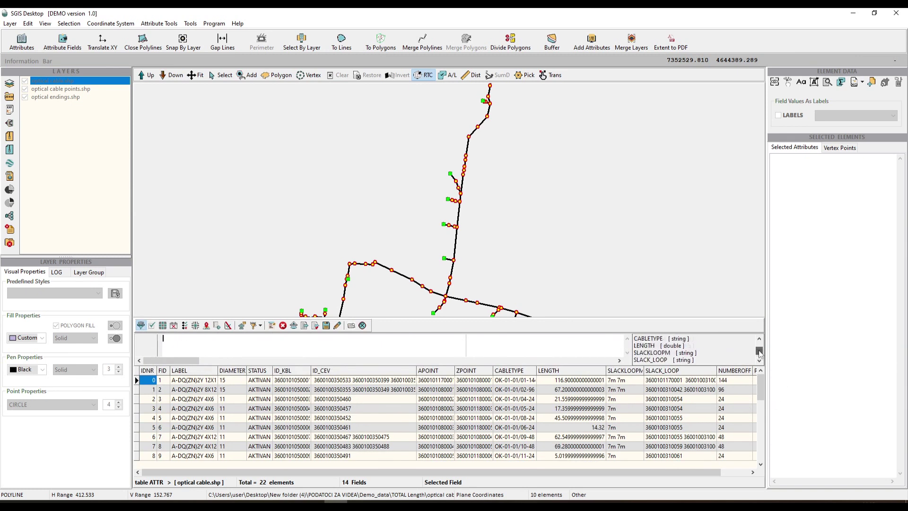
{"action": "left_click_drag", "start_coordinate": [685, 345], "coordinate": [632, 347]}
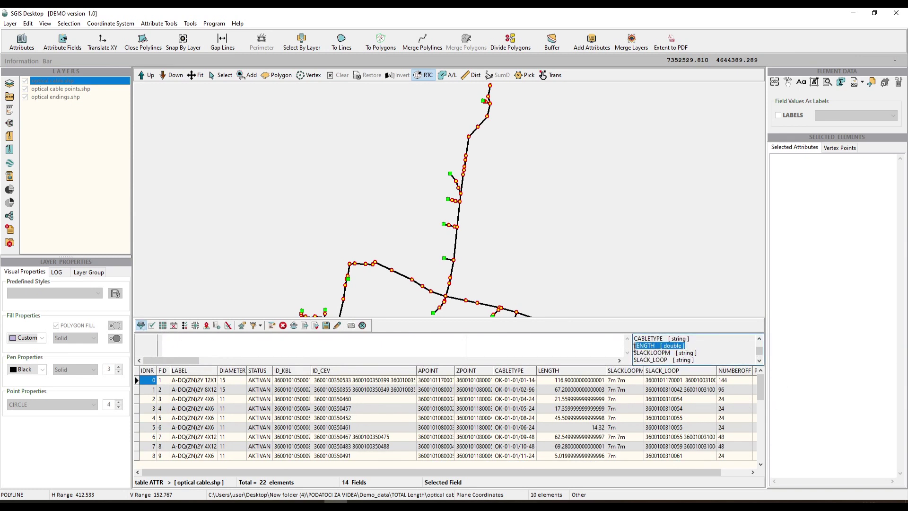
{"action": "left_click", "coordinate": [698, 346]}
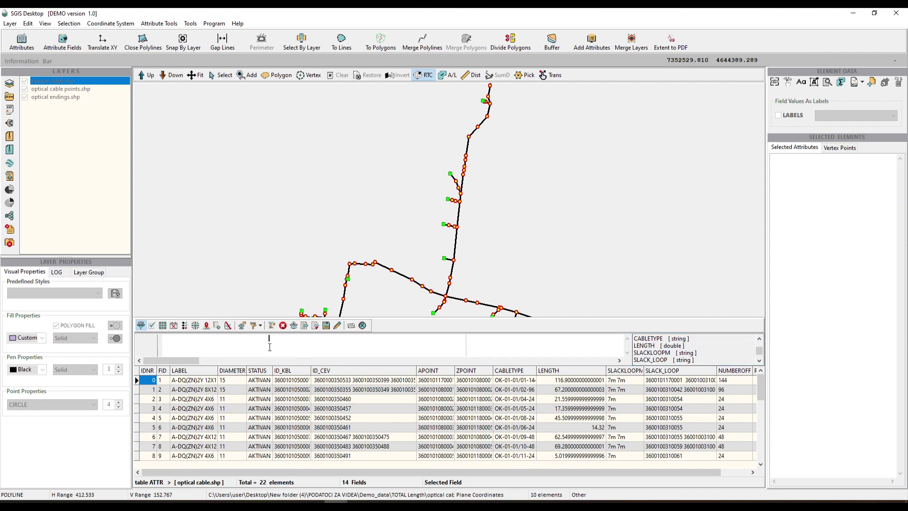
{"action": "left_click", "coordinate": [175, 339]}
{"action": "left_click", "coordinate": [152, 326]}
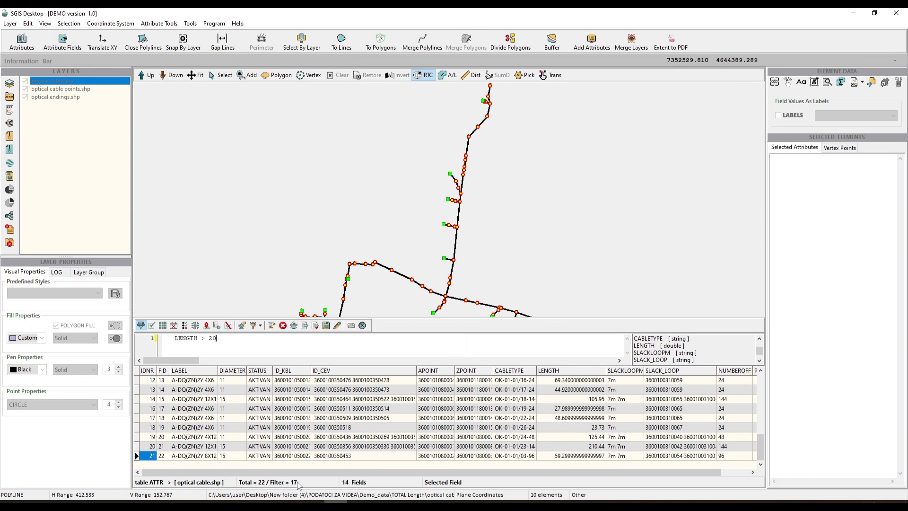
Step: Select the filtered cables on the map, calculate the total length of the selected polylines and dismiss the result
{"action": "left_click", "coordinate": [162, 325]}
{"action": "scroll", "coordinate": [407, 237], "scroll_direction": "down", "scroll_amount": 4}
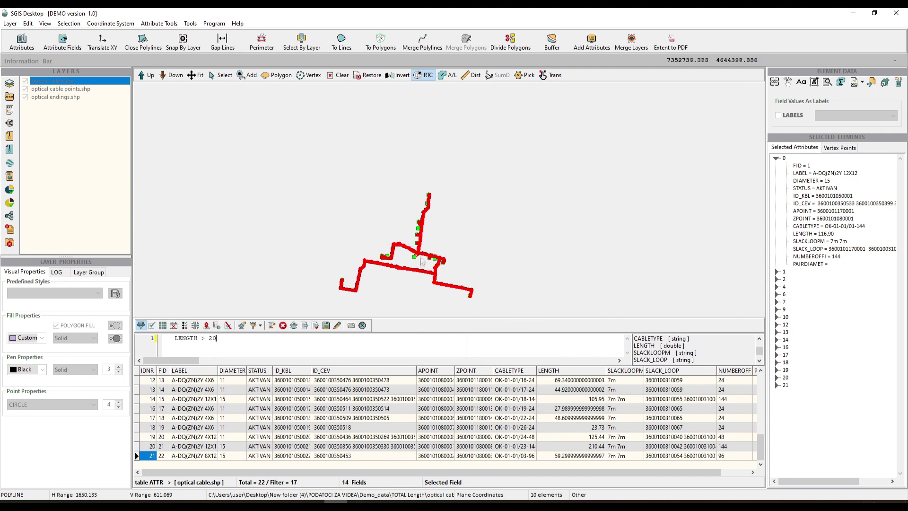
{"action": "scroll", "coordinate": [422, 260], "scroll_direction": "up", "scroll_amount": 3}
{"action": "scroll", "coordinate": [428, 232], "scroll_direction": "down", "scroll_amount": 1}
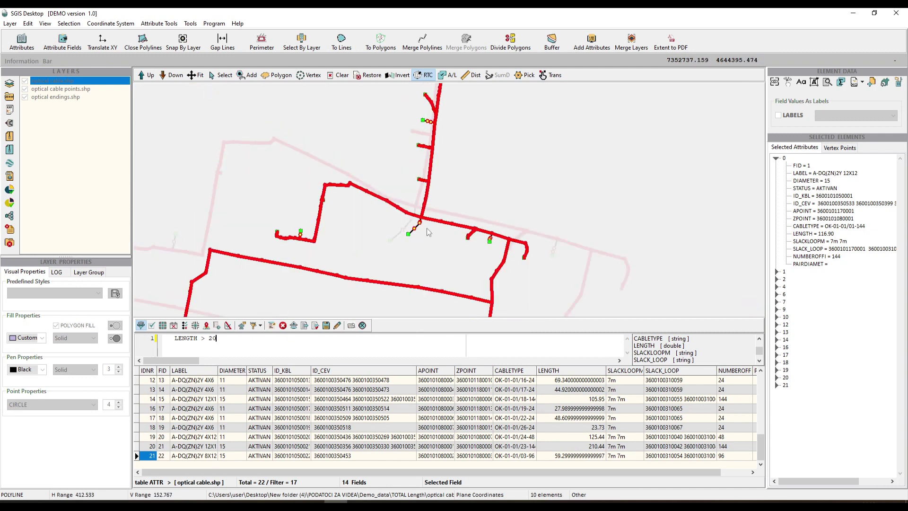
{"action": "scroll", "coordinate": [420, 232], "scroll_direction": "down", "scroll_amount": 1}
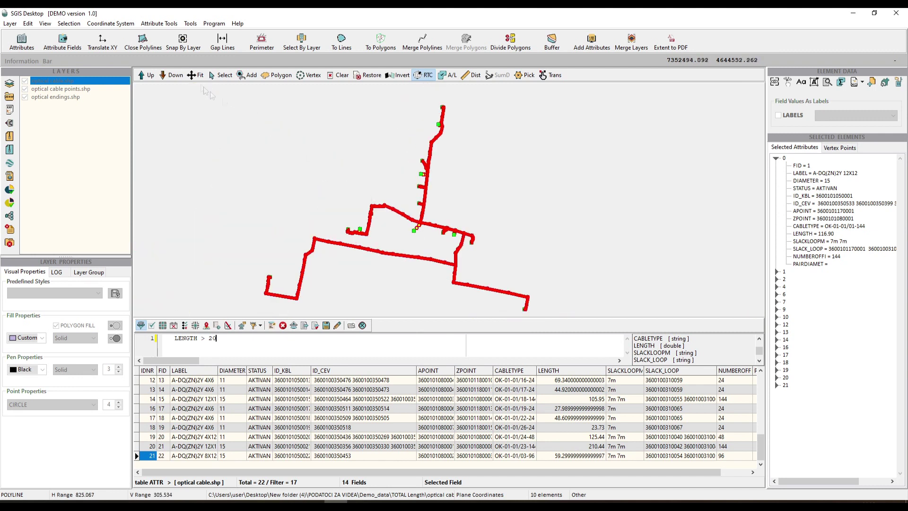
{"action": "left_click", "coordinate": [190, 23]}
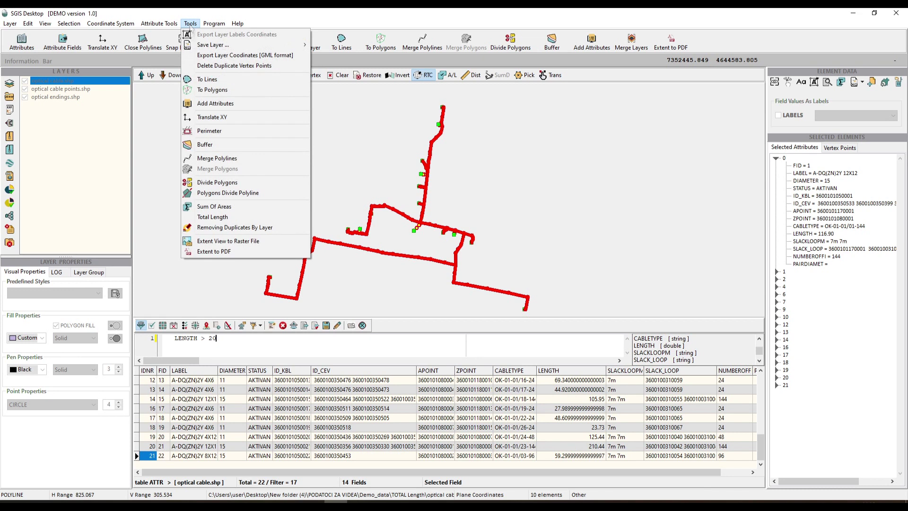
{"action": "left_click", "coordinate": [234, 220]}
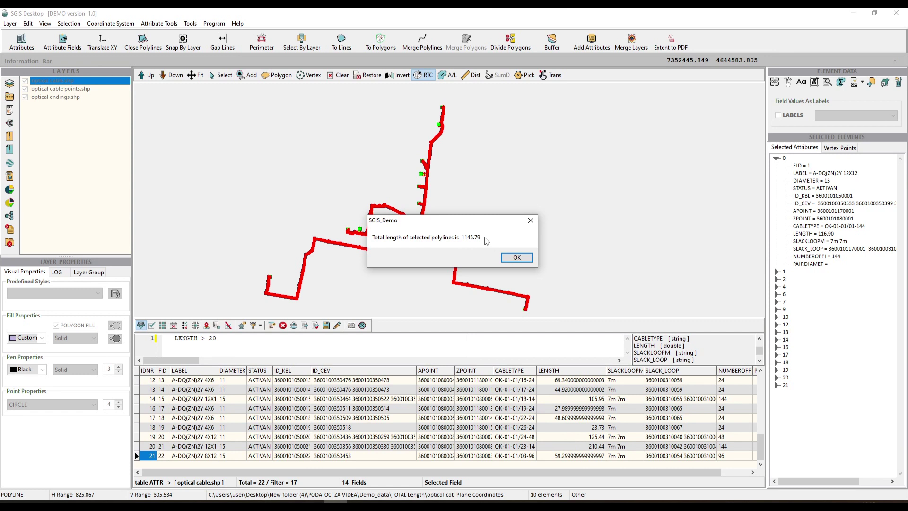
{"action": "left_click", "coordinate": [516, 257]}
Step: Change the filter expression to LENGTH > 60, apply it and select the matching cables on the map
{"action": "left_click", "coordinate": [223, 341]}
{"action": "key", "text": "BackSpace"}
{"action": "key", "text": "BackSpace"}
{"action": "type", "text": "60"}
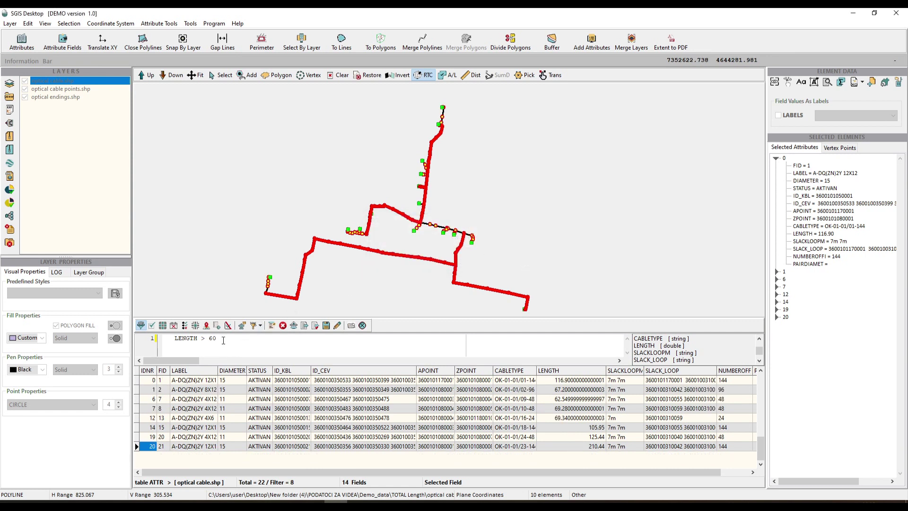
Step: Replace the filter expression with DIAMETER = '15' and apply it to the cable attribute table
{"action": "left_click_drag", "start_coordinate": [224, 340], "coordinate": [170, 338]}
{"action": "key", "text": "BackSpace"}
{"action": "scroll", "coordinate": [726, 350], "scroll_direction": "up", "scroll_amount": 4}
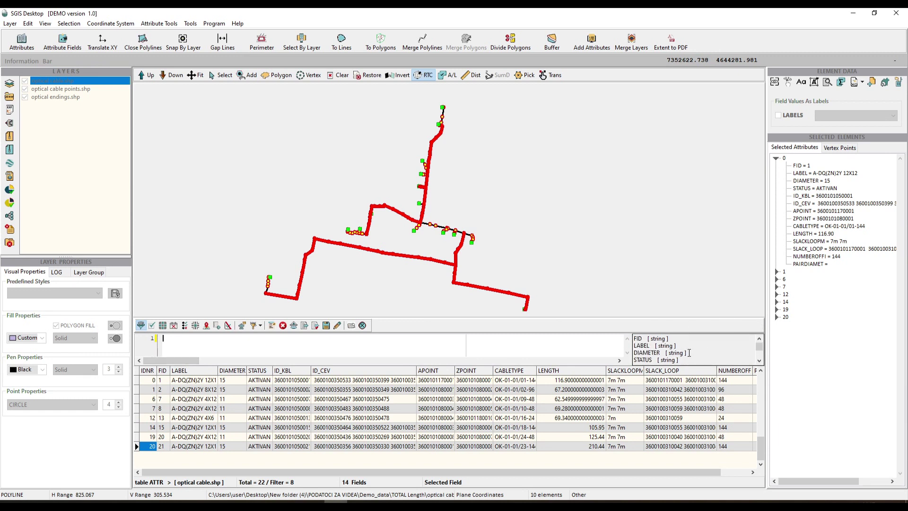
{"action": "left_click_drag", "start_coordinate": [689, 352], "coordinate": [632, 353]}
{"action": "left_click", "coordinate": [220, 338]}
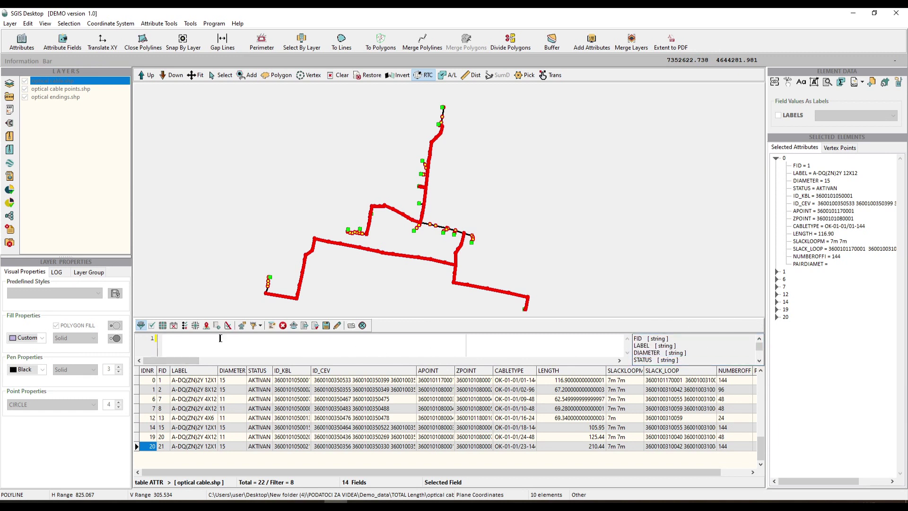
{"action": "left_click", "coordinate": [236, 370]}
{"action": "left_click", "coordinate": [162, 371]}
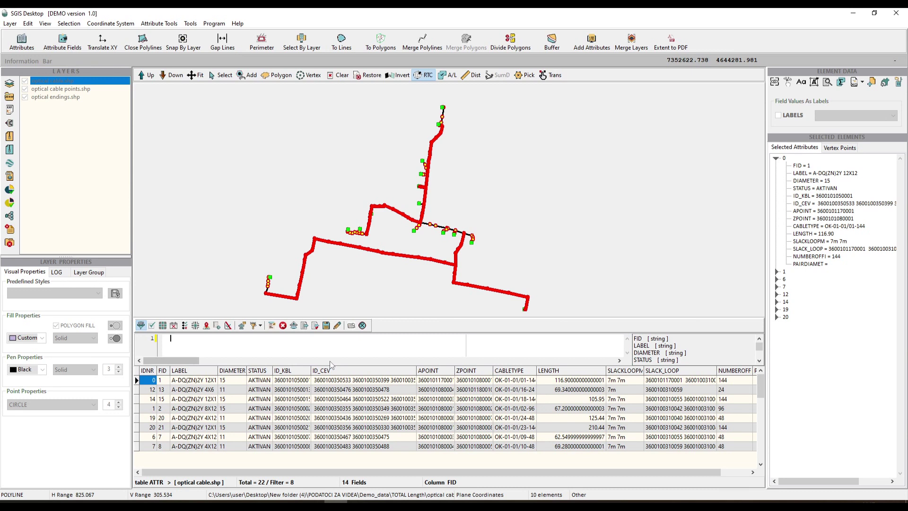
{"action": "type", "text": "IAMETER = '15'"}
{"action": "left_click", "coordinate": [247, 338]}
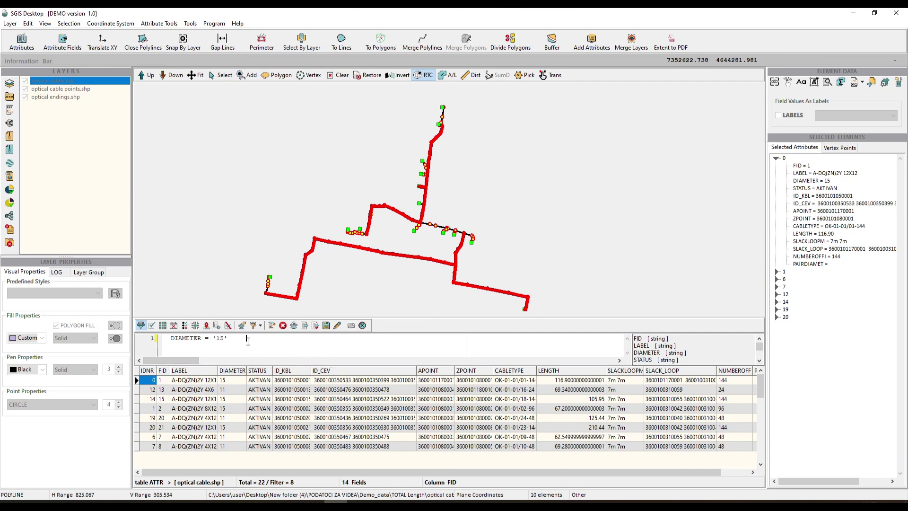
{"action": "left_click", "coordinate": [151, 326]}
Step: Select the cables filtered by diameter on the map and calculate their total length
{"action": "left_click", "coordinate": [162, 326]}
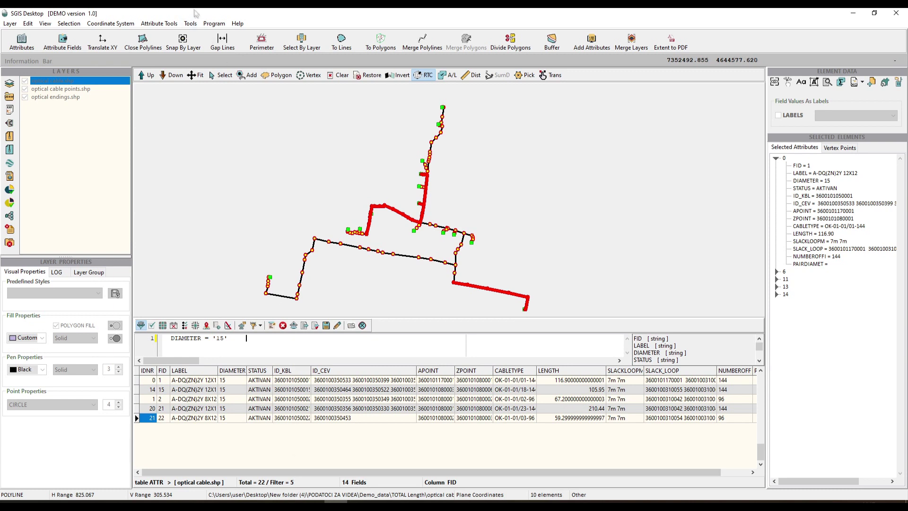
{"action": "left_click", "coordinate": [190, 23]}
{"action": "left_click", "coordinate": [221, 219]}
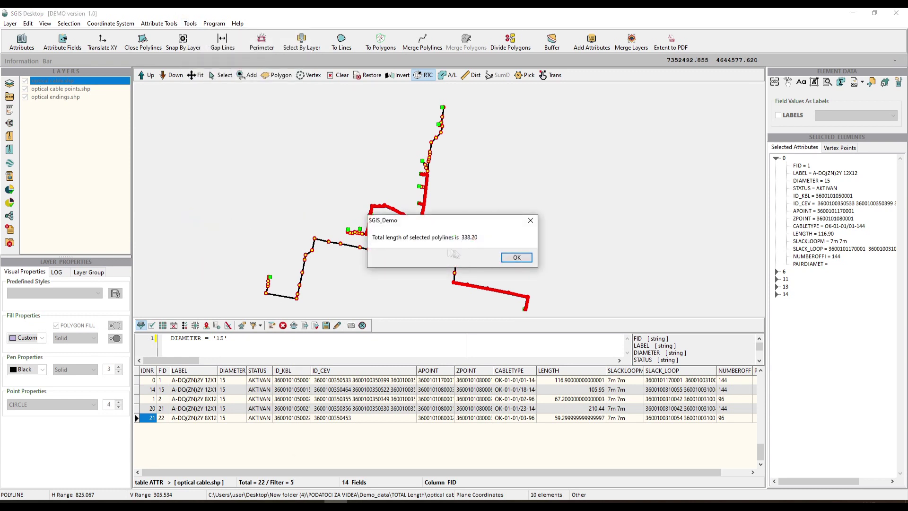